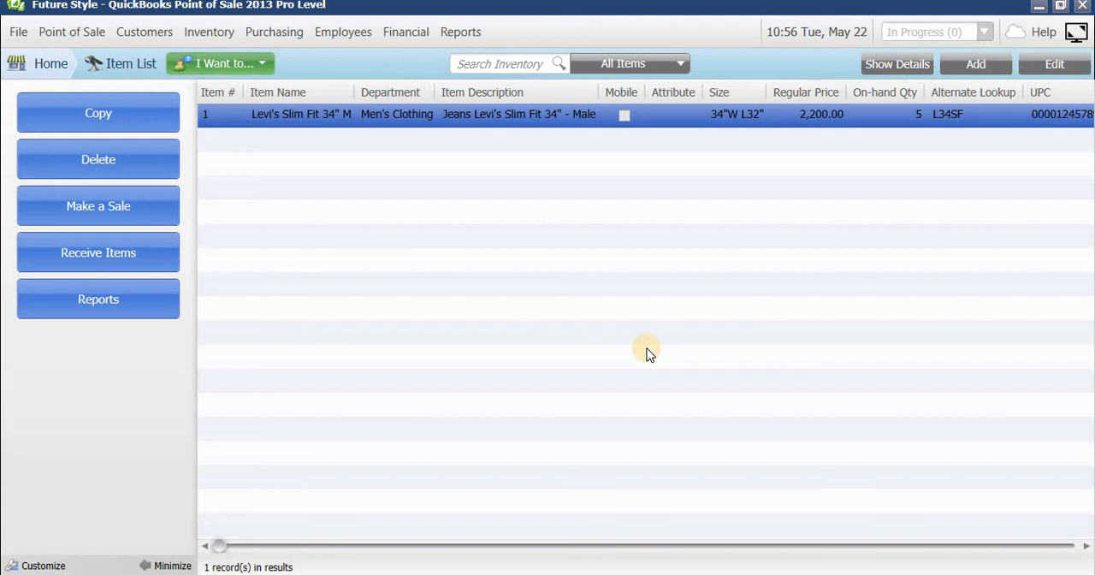
Open the Levi's Slim Fit 34" M item from the item list for editing and bring up its style grid.
left_click(49, 65)
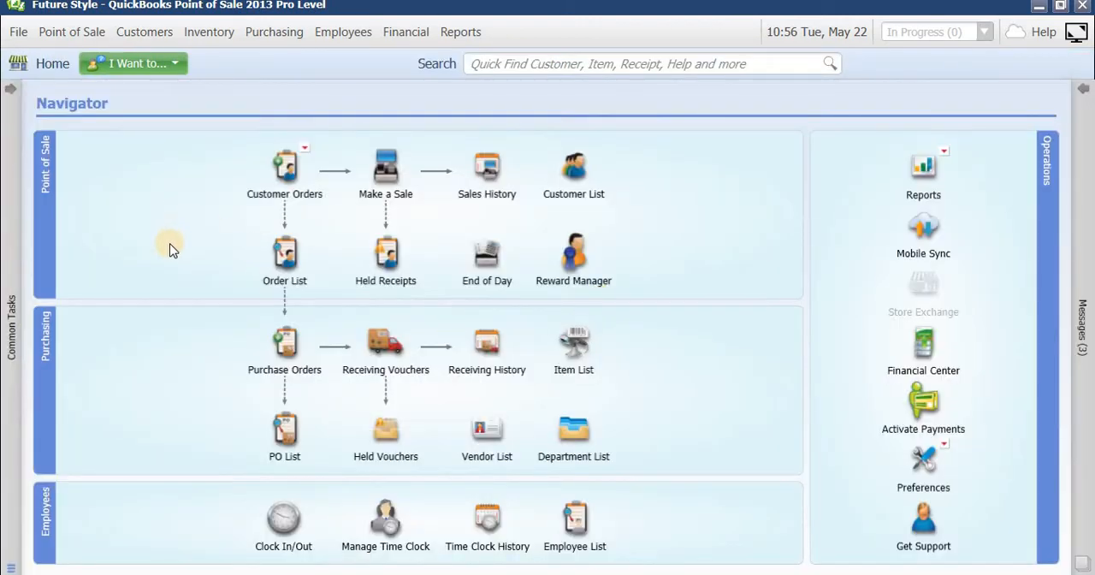
left_click(599, 358)
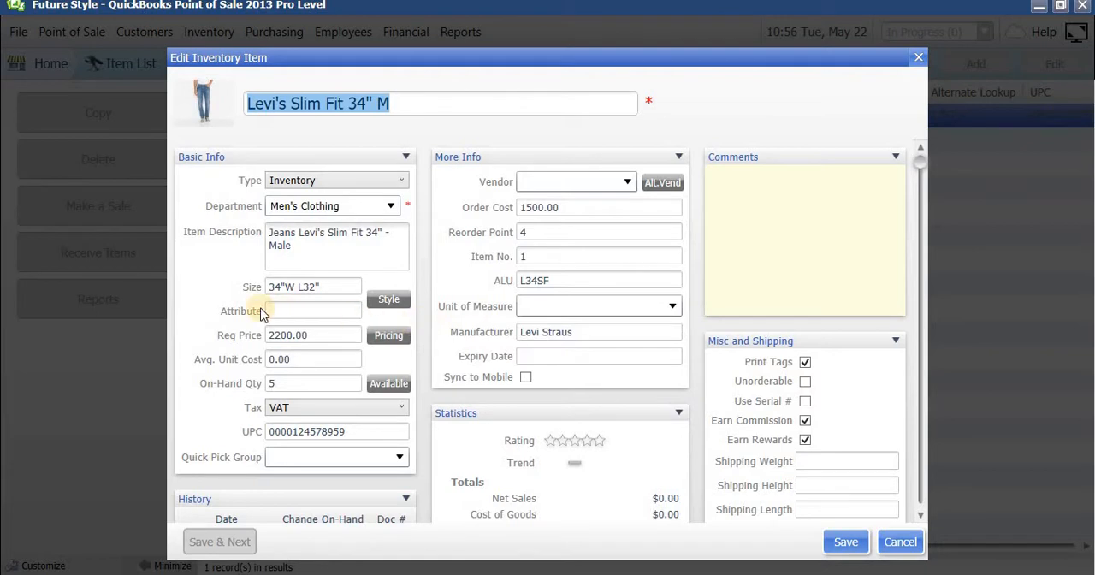
left_click(396, 303)
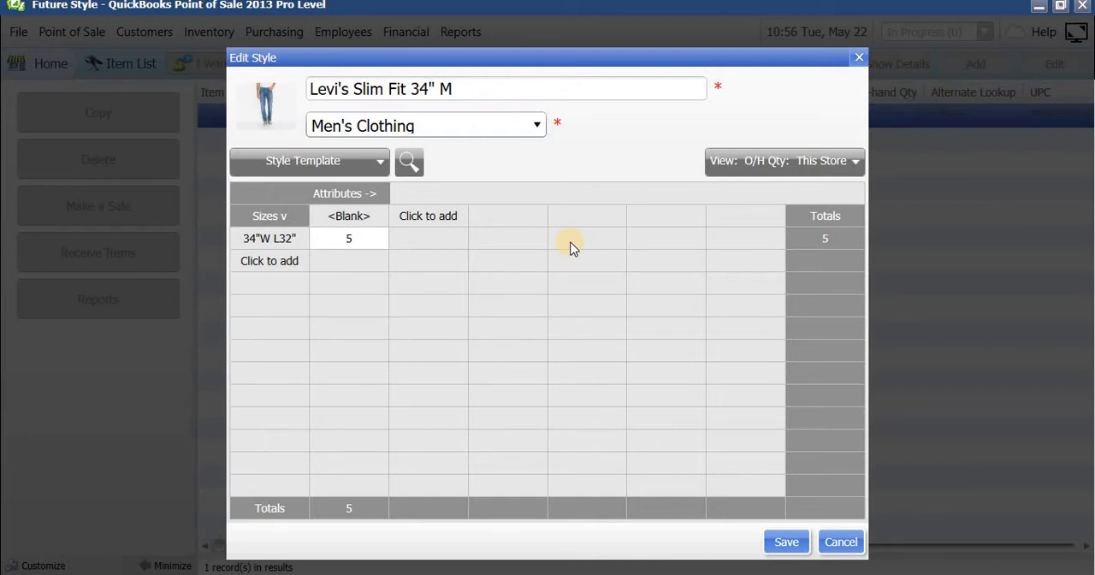
Add the size 32"W L32" to the style grid.
left_click(268, 261)
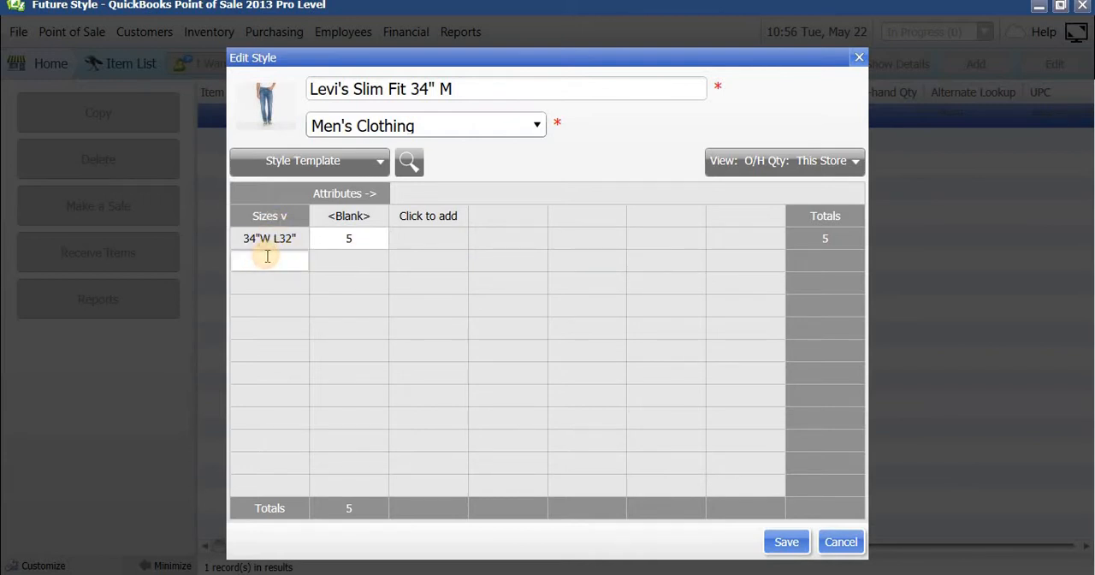
type("32\"W L32")
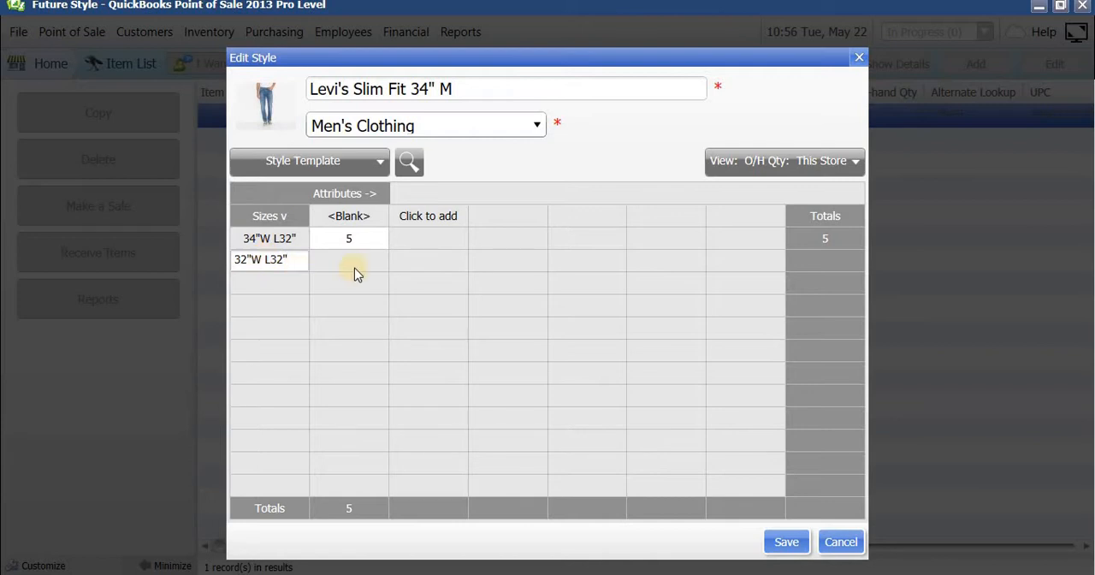
Name the blank attribute Blue and add the attributes Black and Grey to the style grid.
left_click(363, 214)
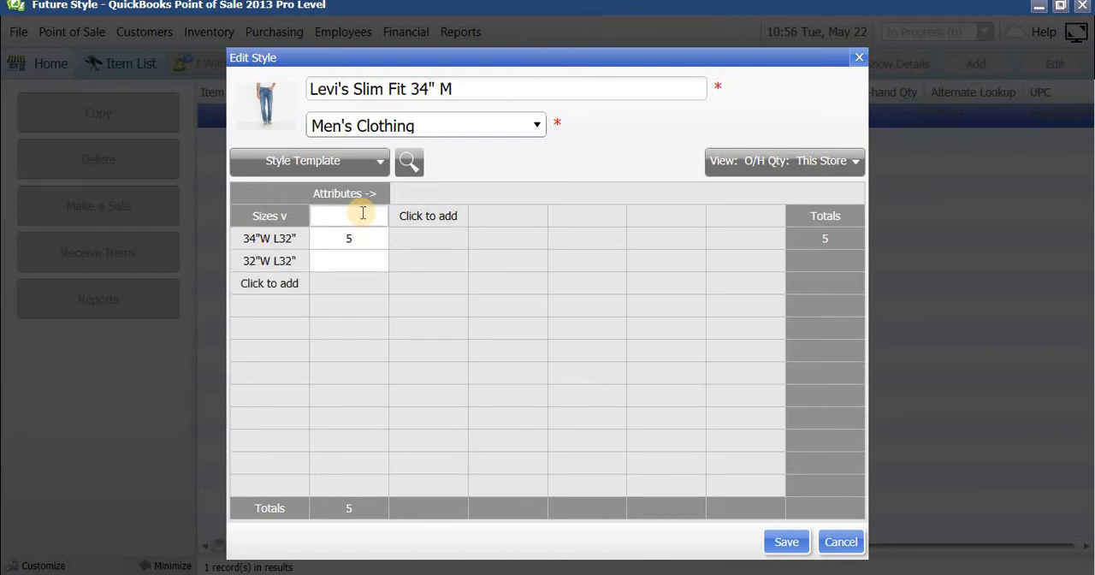
type("B")
type("lue")
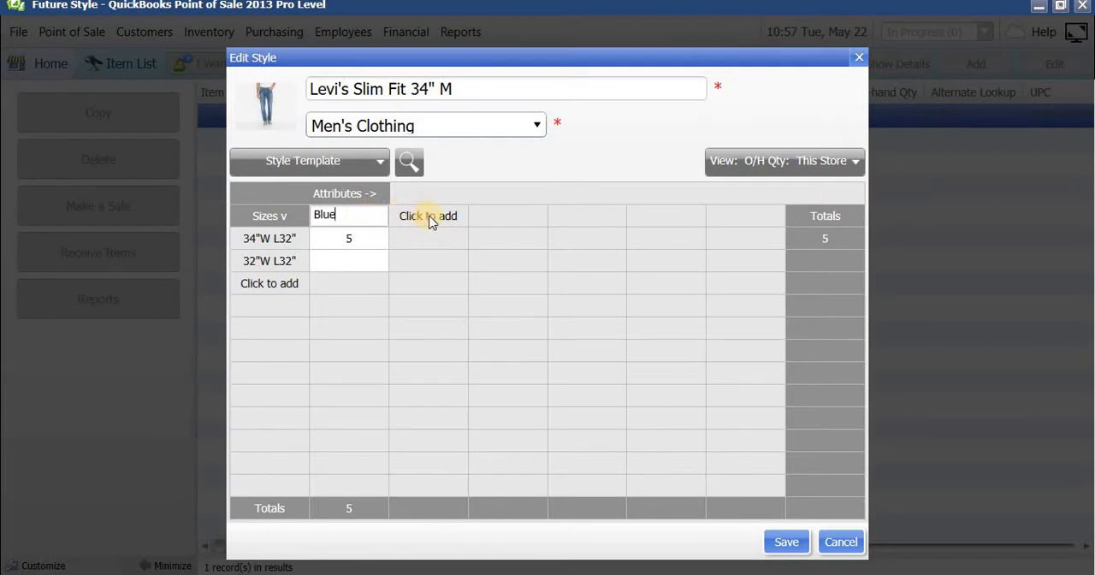
left_click(427, 216)
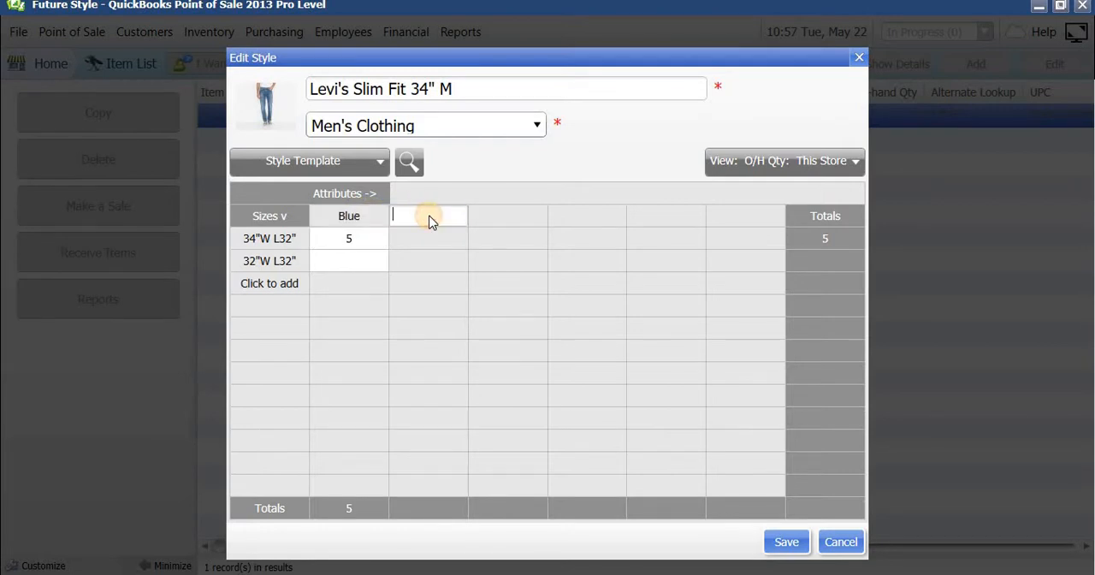
left_click(642, 382)
left_click(450, 214)
type("Black")
left_click(514, 211)
left_click(514, 212)
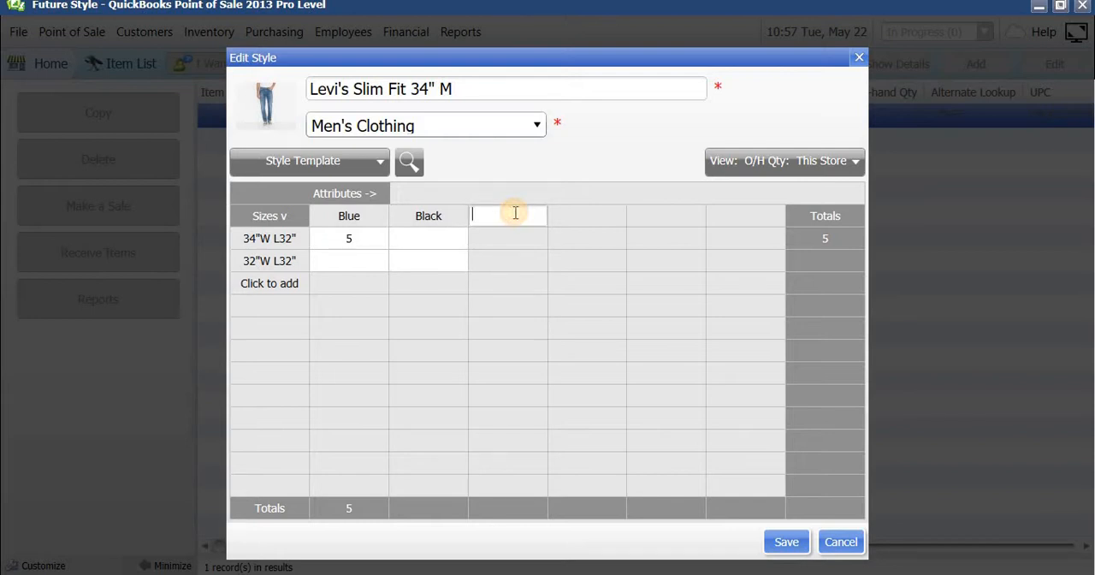
type("Grey")
Add the size 30"W L30" as a third row in the style grid.
left_click(292, 281)
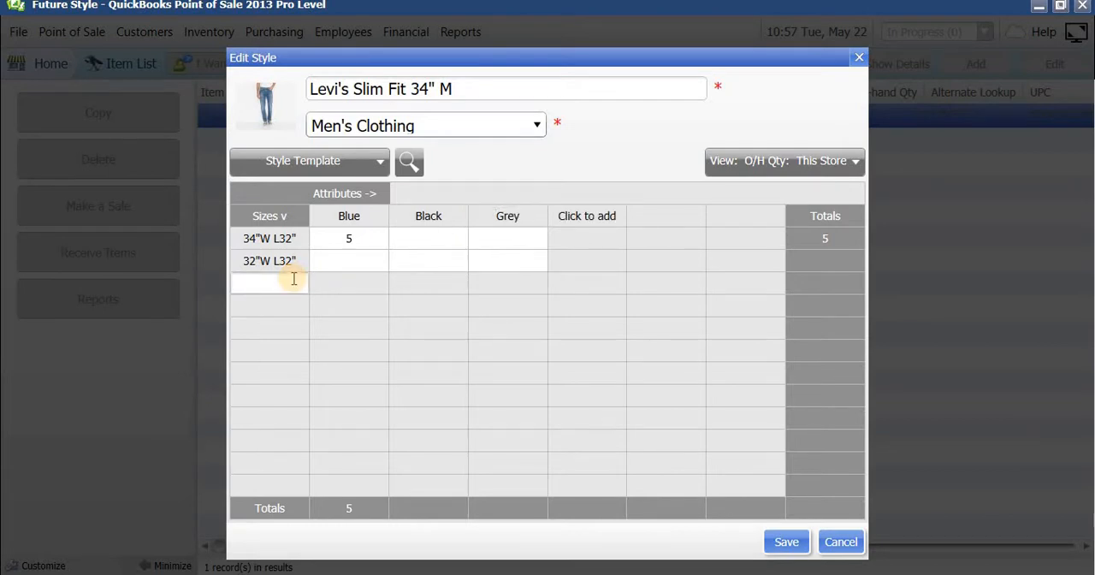
type("30\"W L30")
left_click(357, 283)
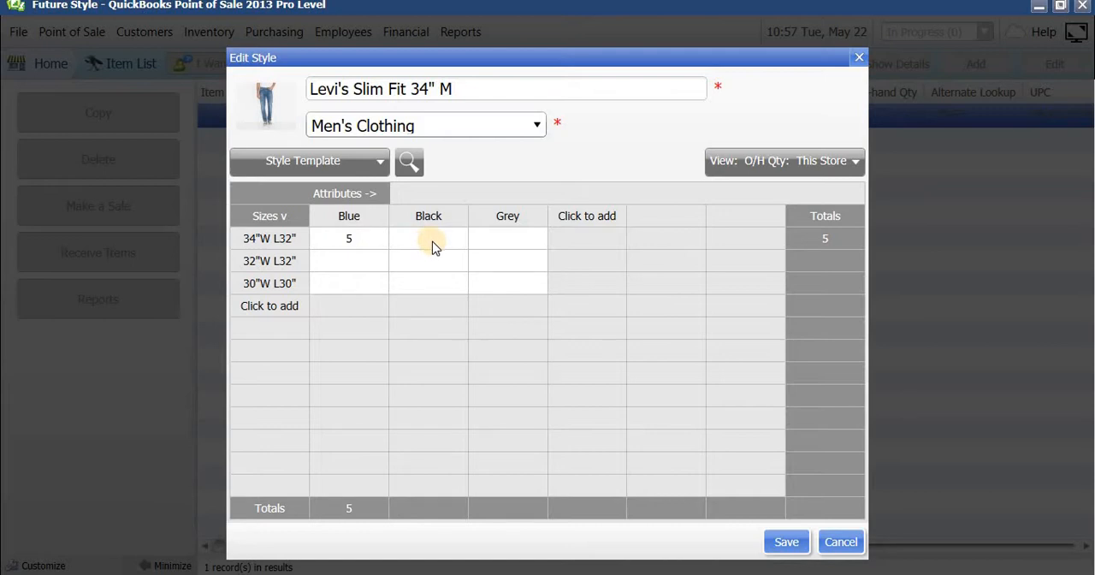
Set the Blue quantities to 10 for size 32"W L32" and 7 for size 30"W L30".
left_click(353, 260)
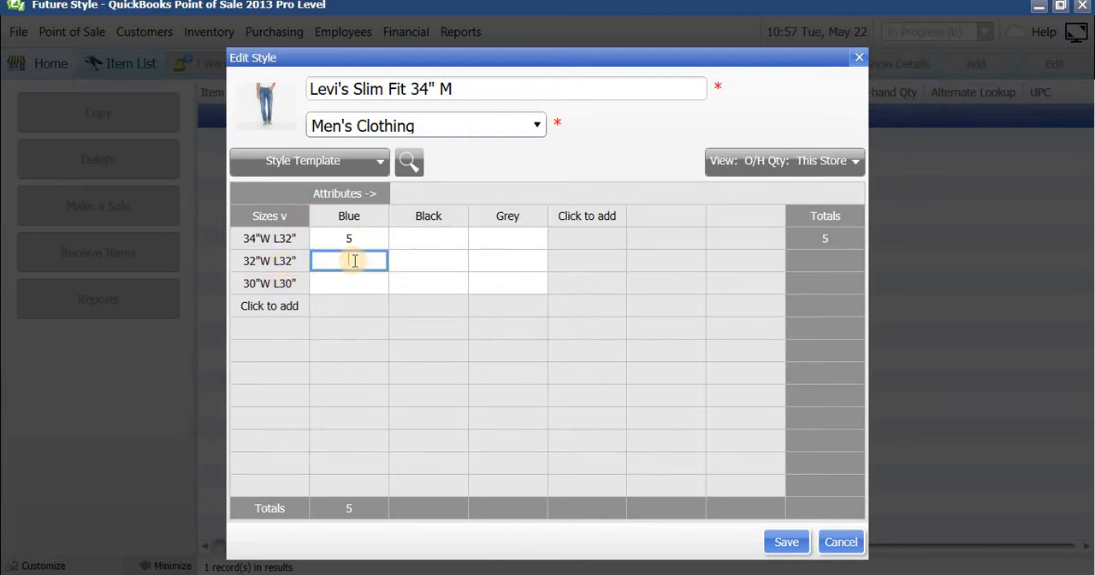
type("10")
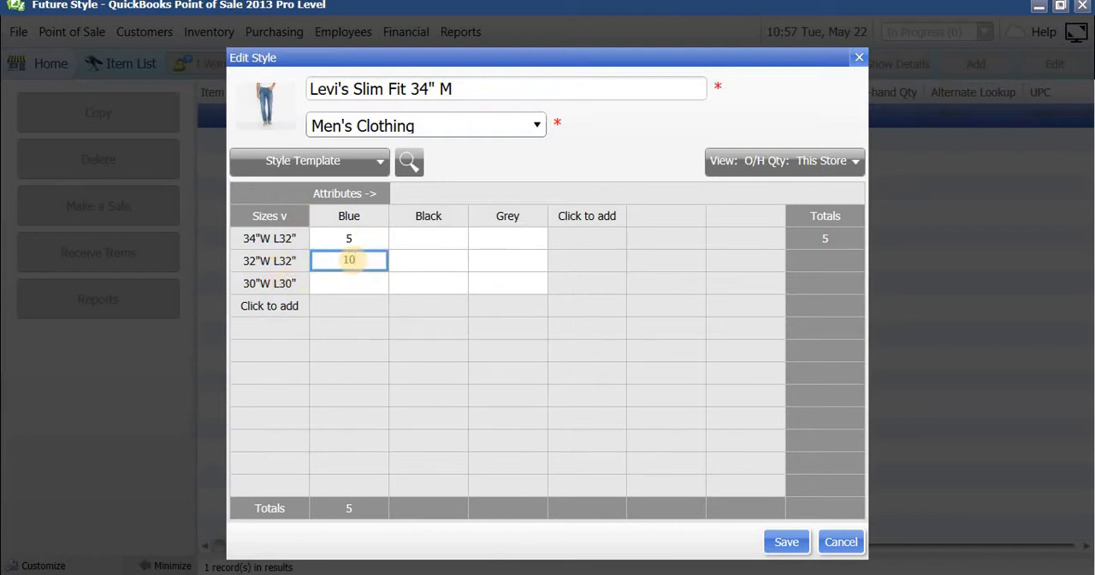
left_click(361, 284)
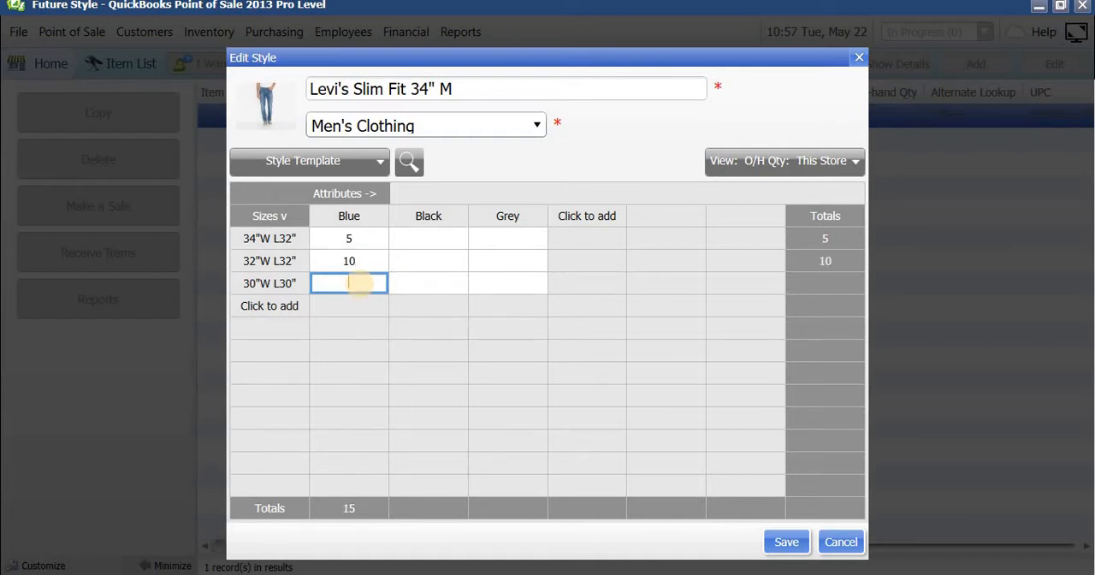
type("7")
Set the Black quantities to 6 for 34"W L32", 5 for 32"W L32" and 7 for 30"W L30".
left_click(426, 239)
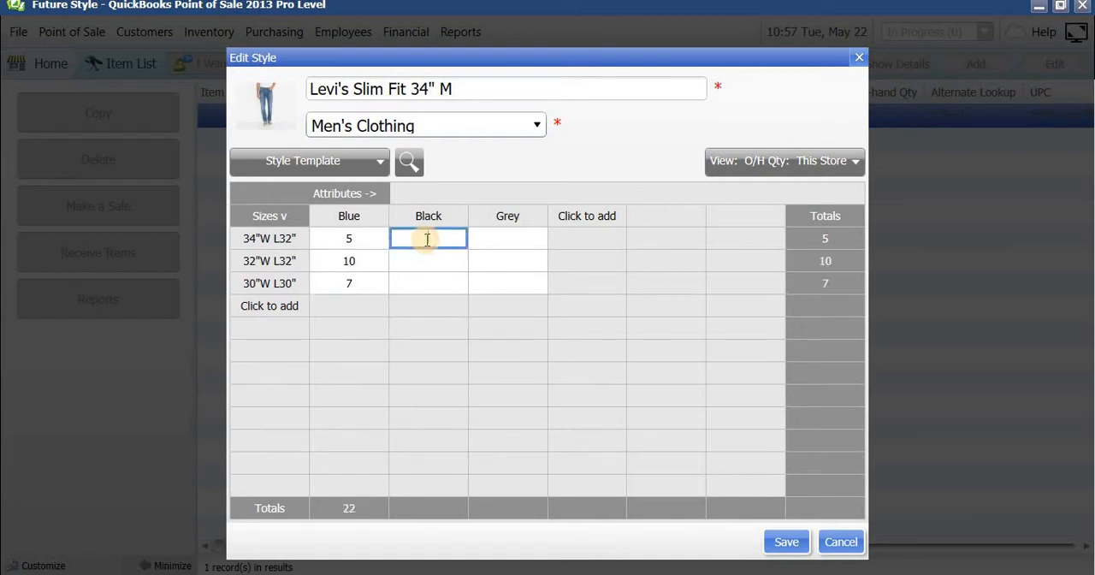
type("6")
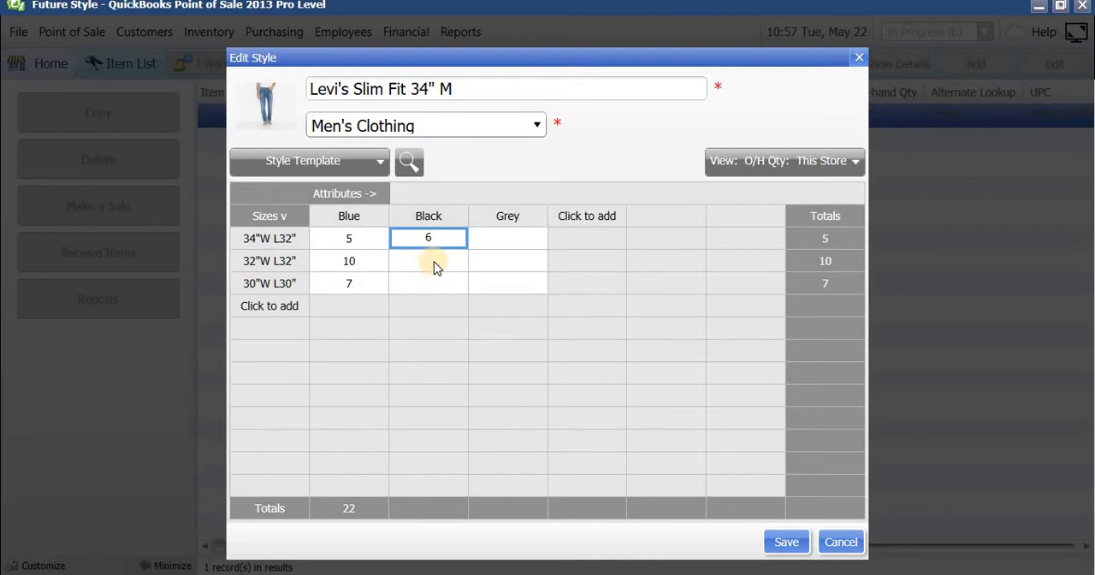
left_click(434, 262)
type("5")
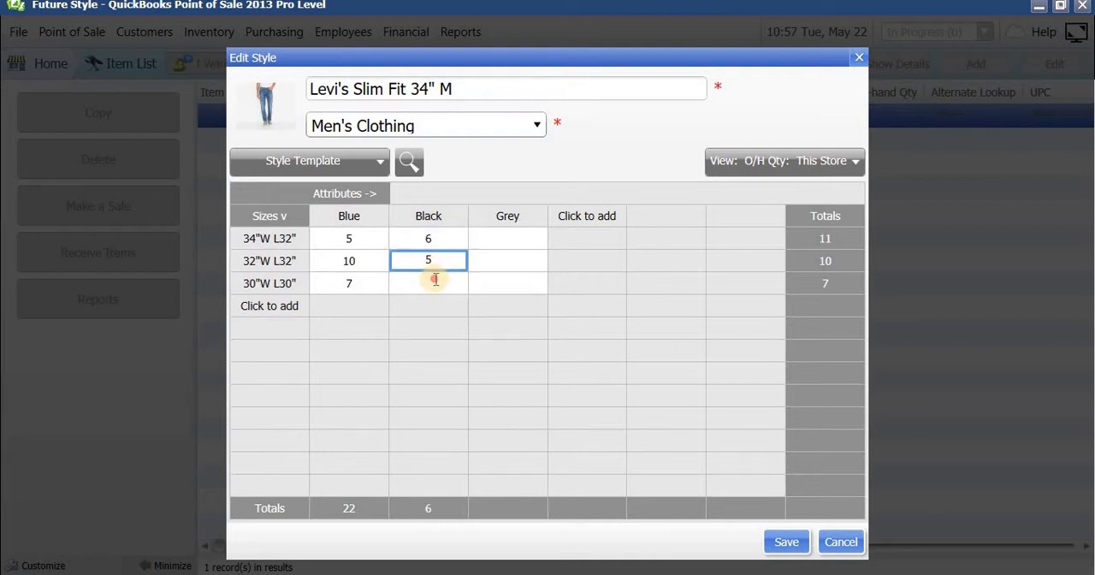
left_click(436, 283)
type("7")
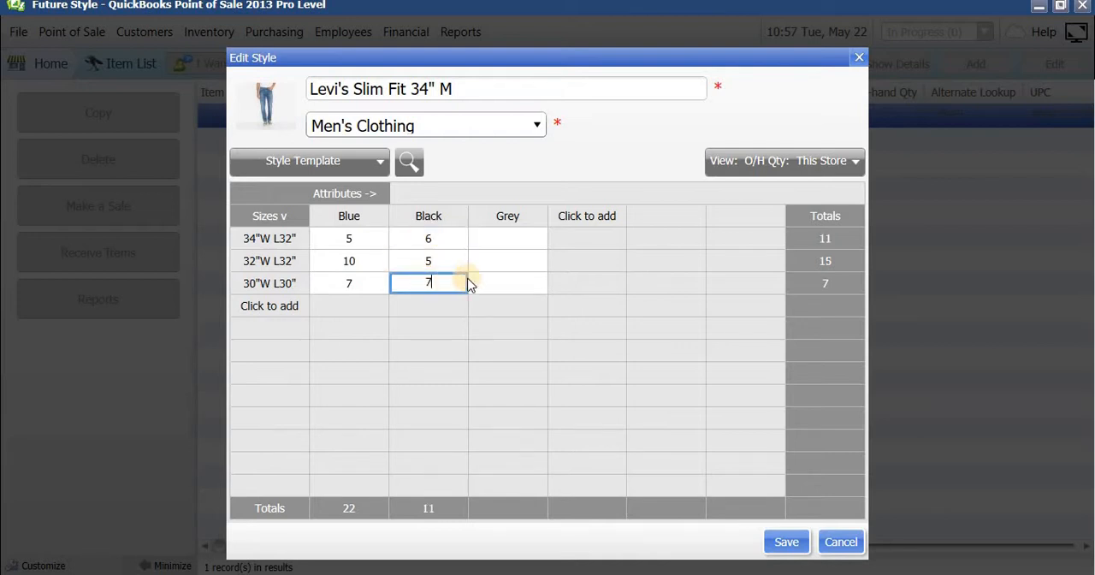
Set the Grey quantities to 5 for 34"W L32", 6 for 32"W L32" and 8 for 30"W L30".
left_click(507, 239)
type("5")
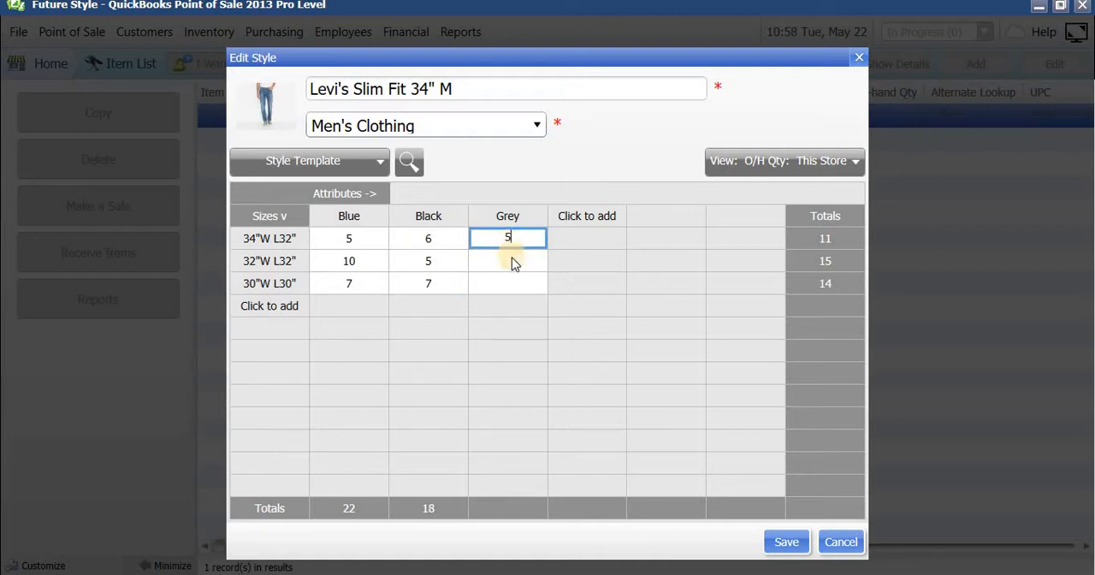
left_click(511, 260)
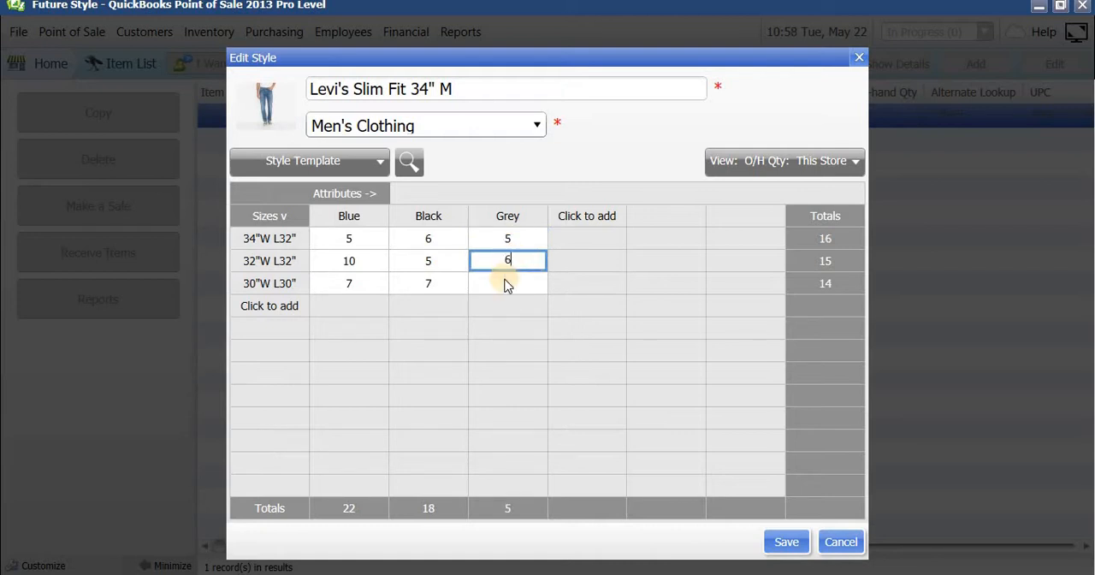
left_click(505, 283)
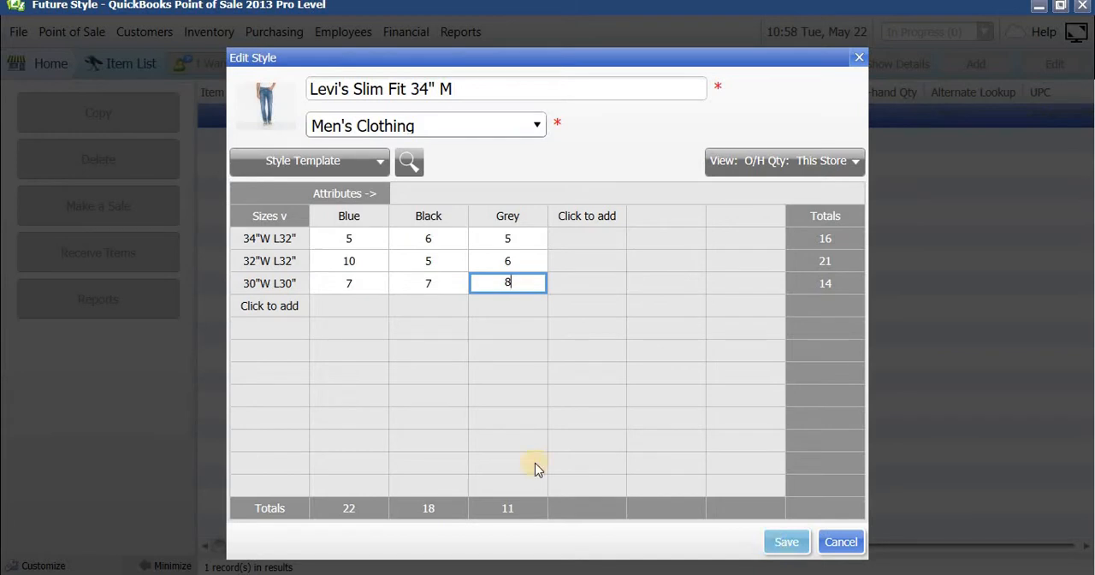
Save the jeans style with its size and colour variants.
left_click(505, 83)
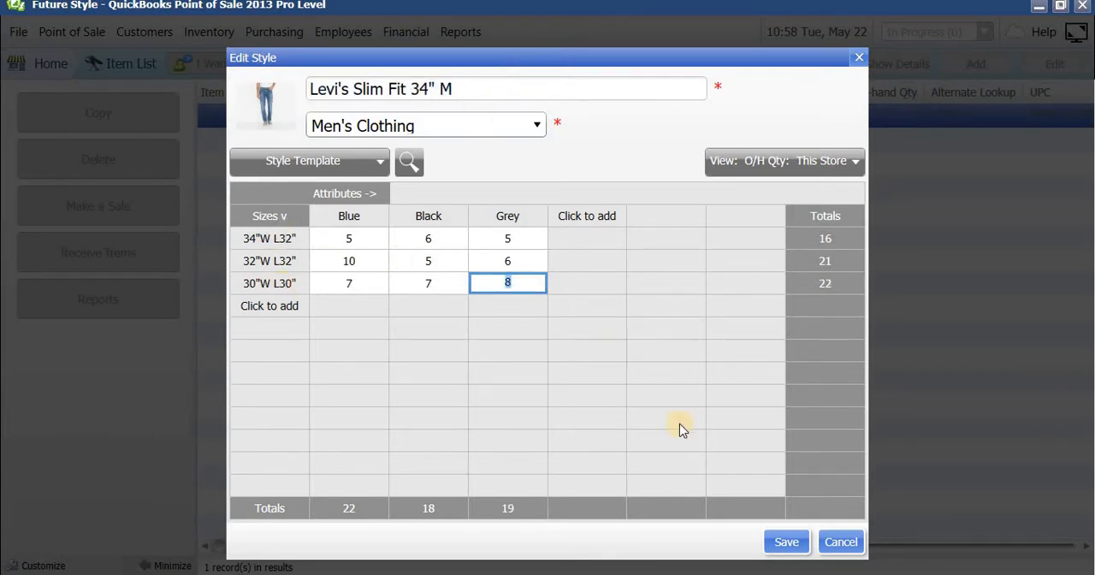
left_click(779, 541)
left_click(778, 545)
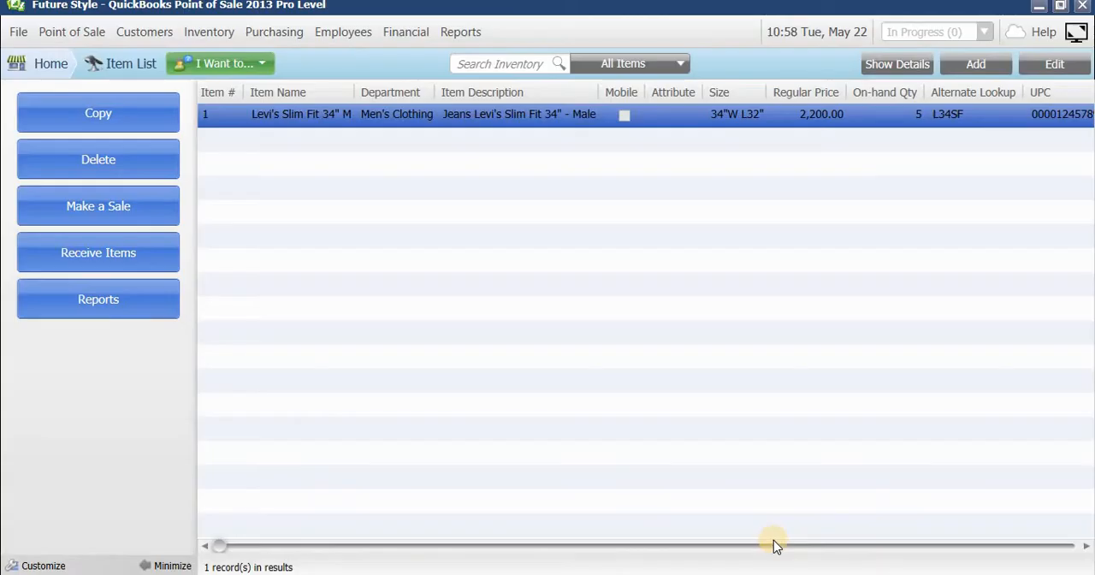
View and close the details of the Grey 30"W L30" variant, and select the Blue 32"W L32" variant in the item list.
double_click(476, 304)
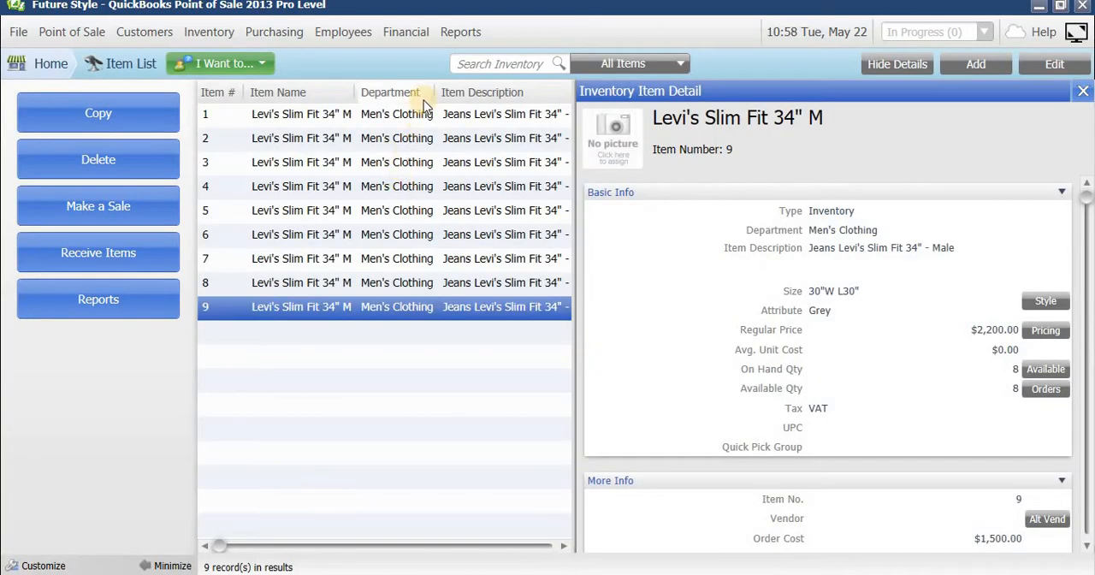
left_click(1083, 91)
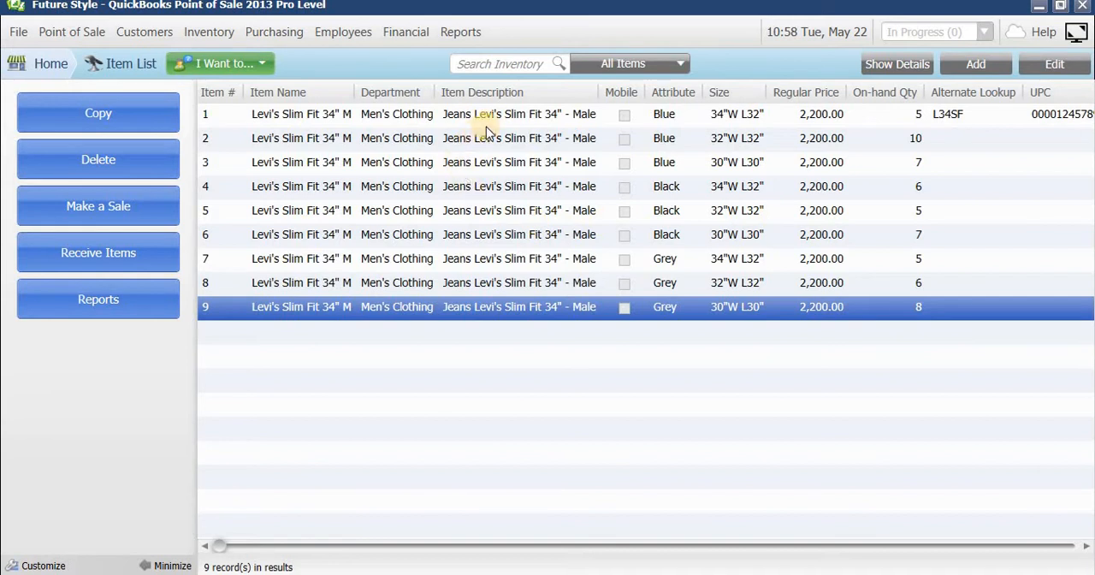
left_click(832, 148)
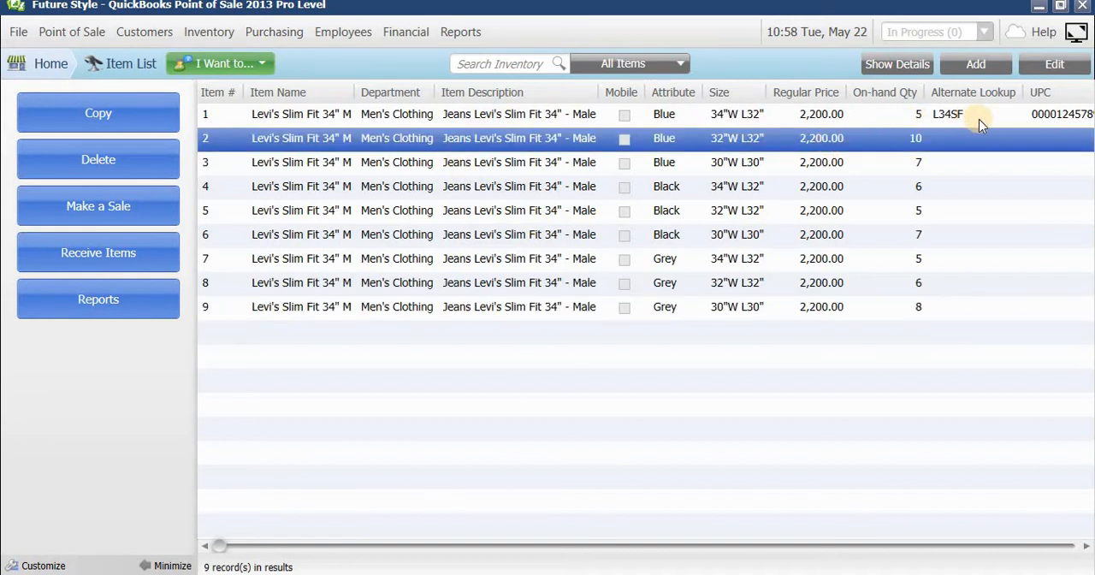
left_click(980, 68)
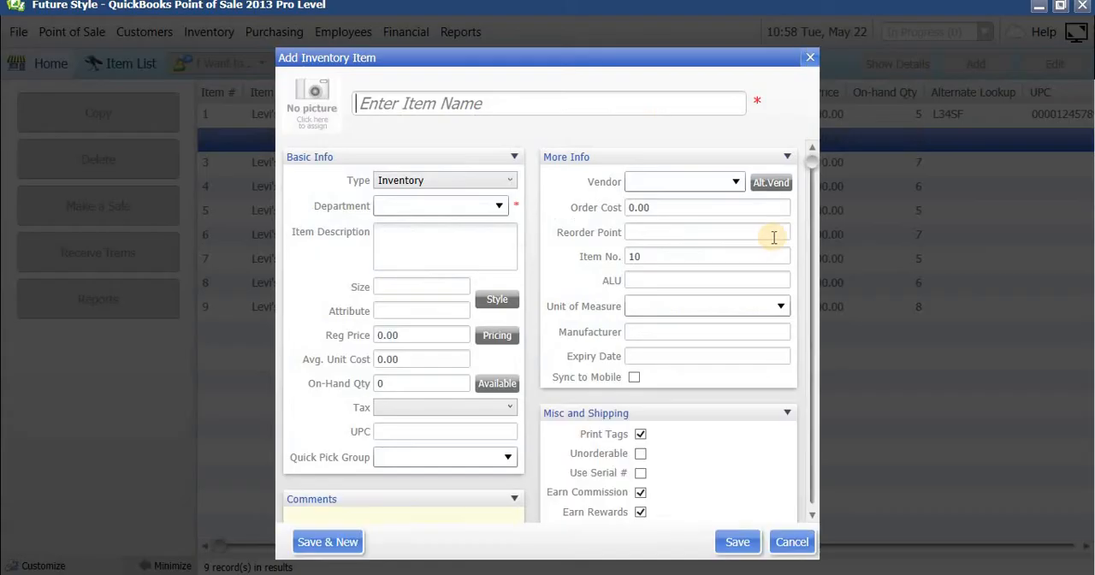
left_click(391, 429)
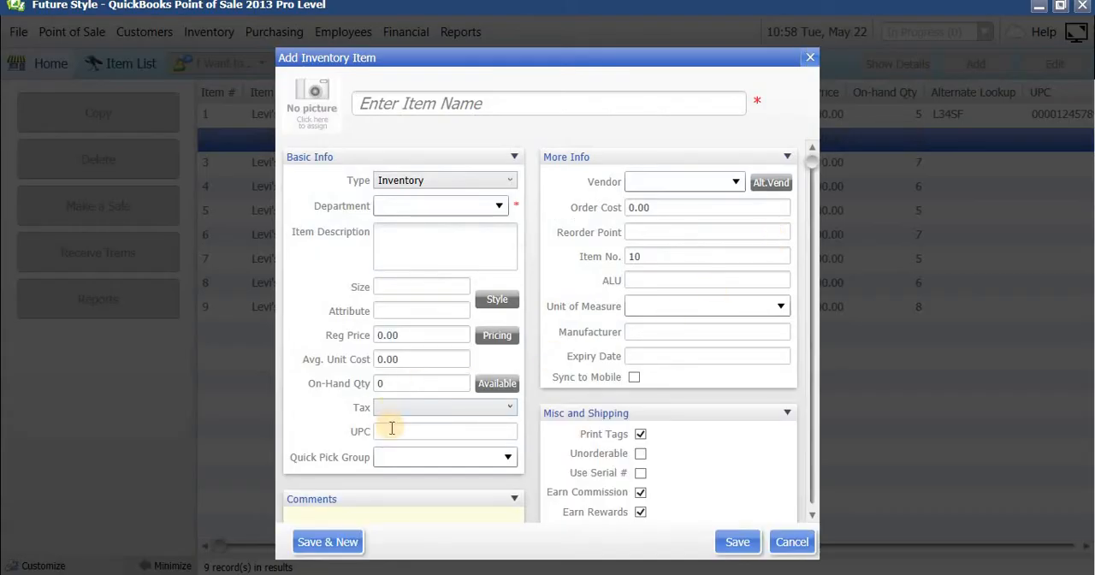
left_click(508, 407)
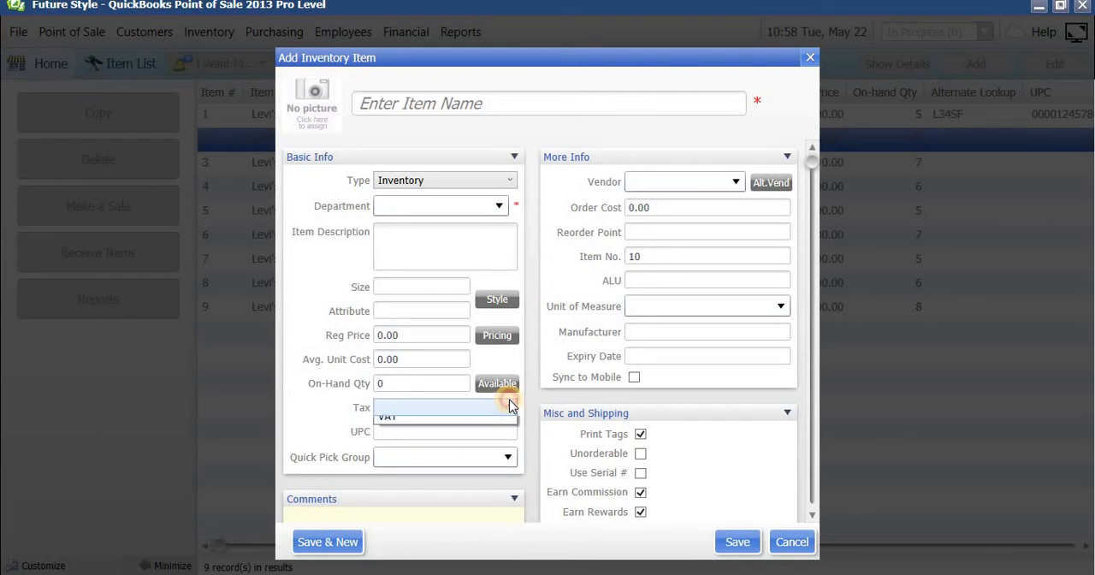
left_click(430, 440)
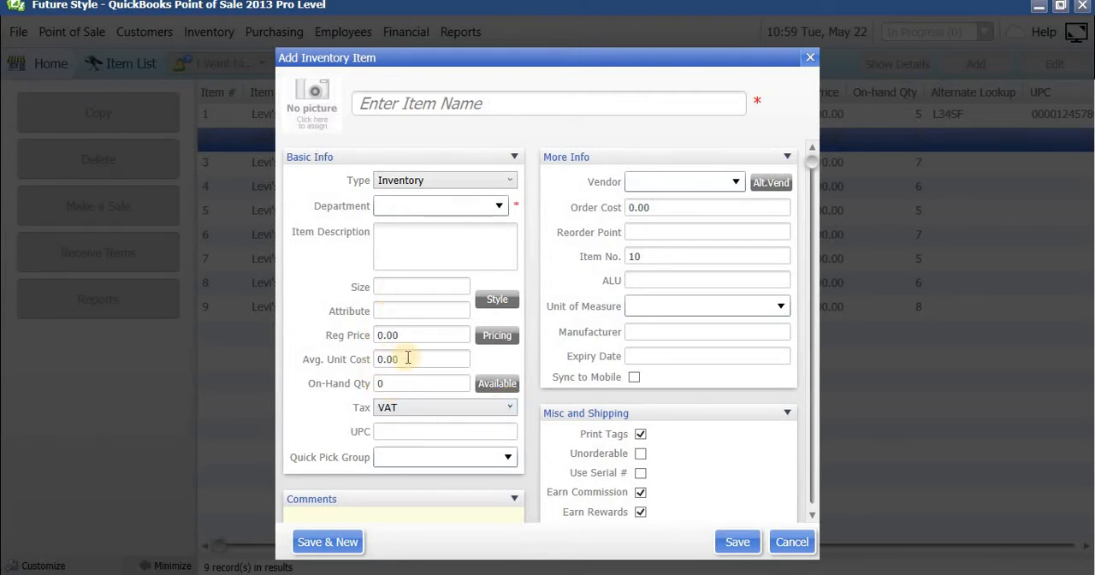
left_click(784, 542)
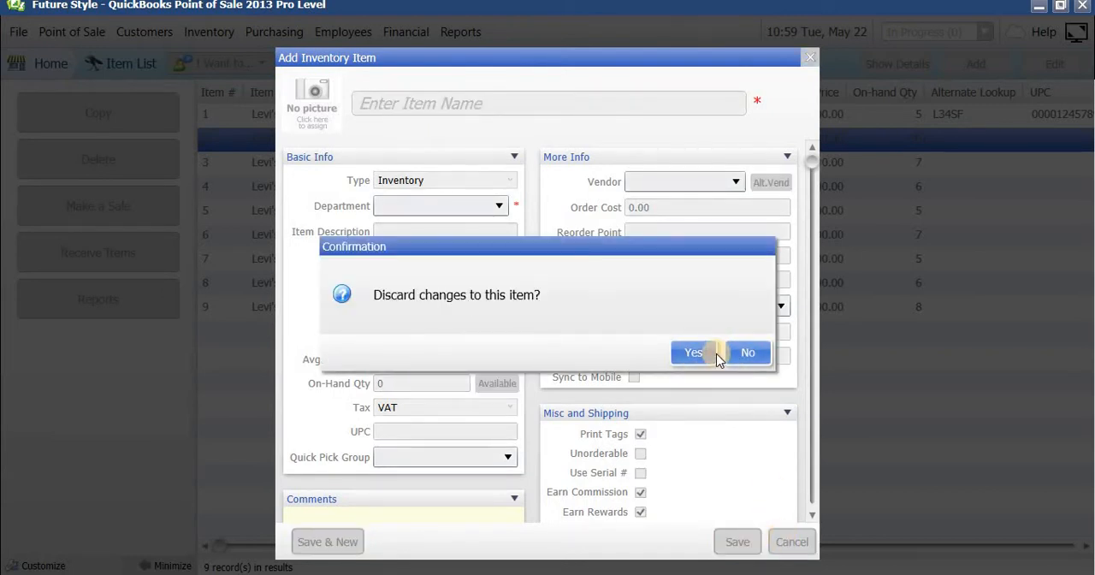
left_click(746, 353)
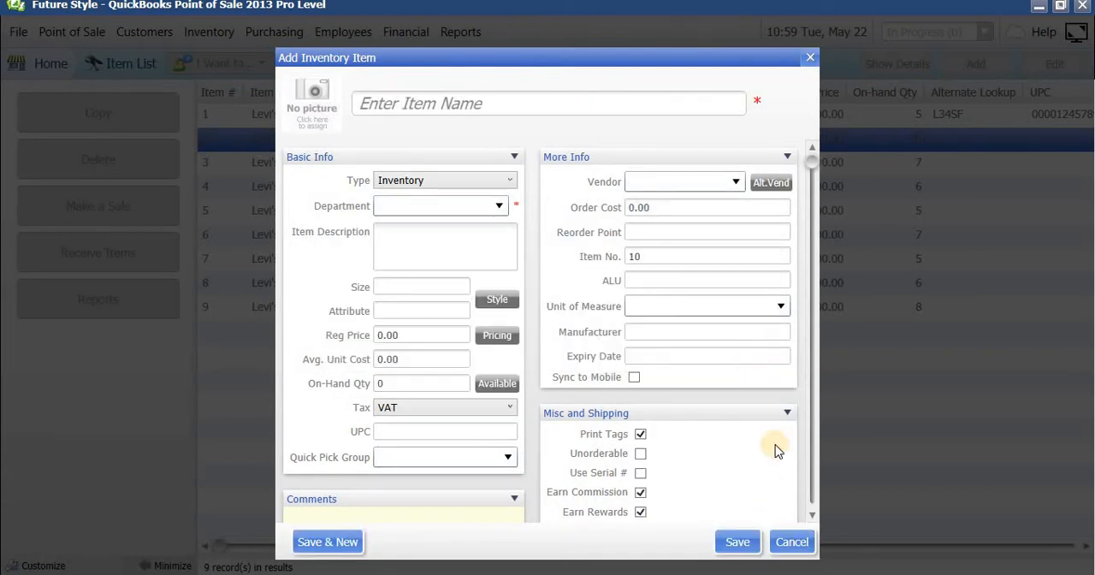
left_click(803, 544)
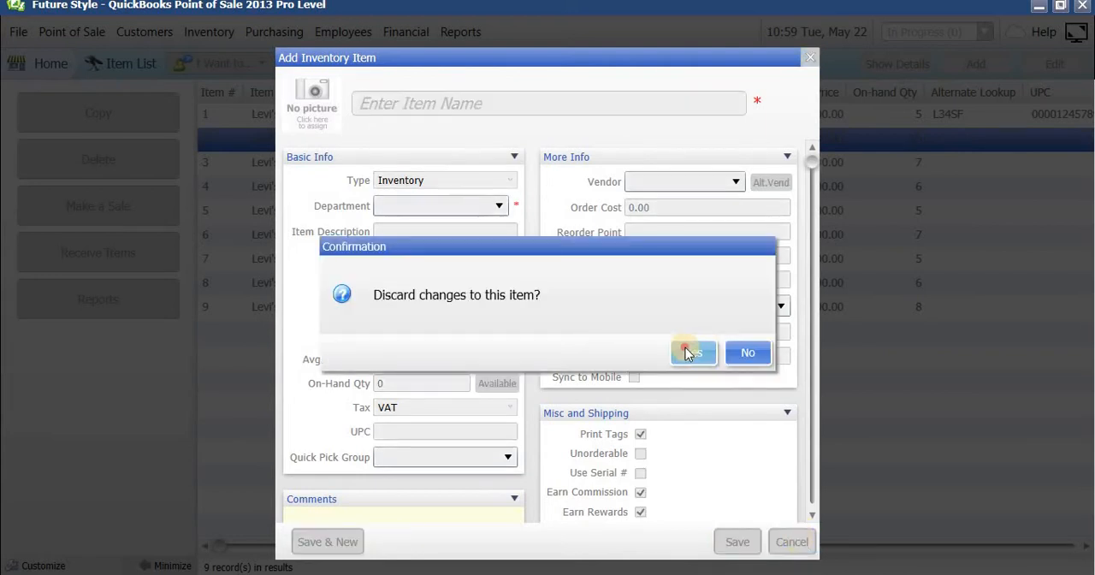
left_click(694, 353)
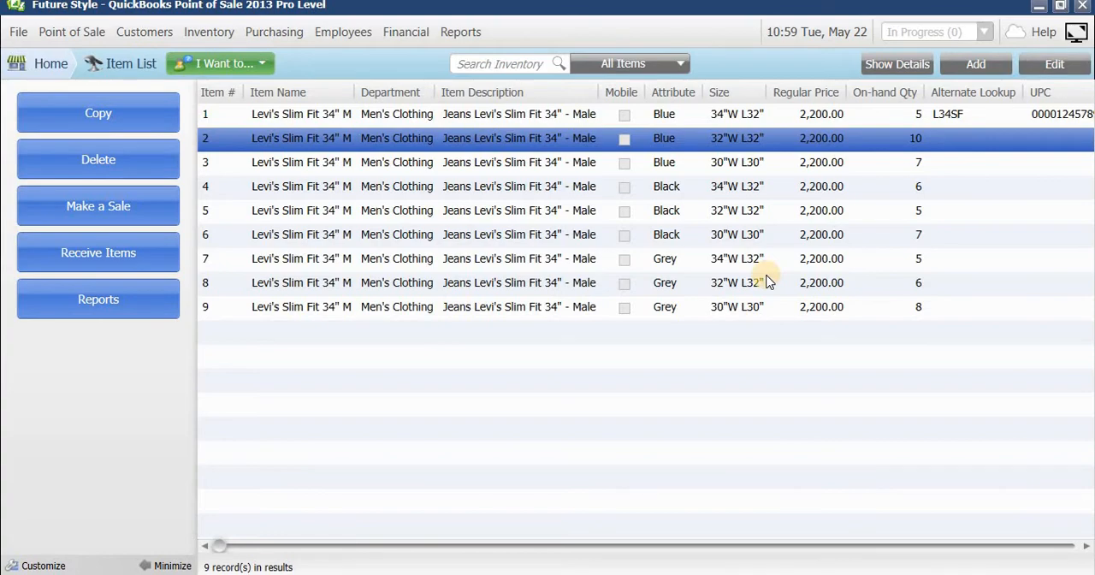
Open the Blue 32"W L32" jeans variant for editing and enter 012481457 as its UPC.
key("ctrl+e")
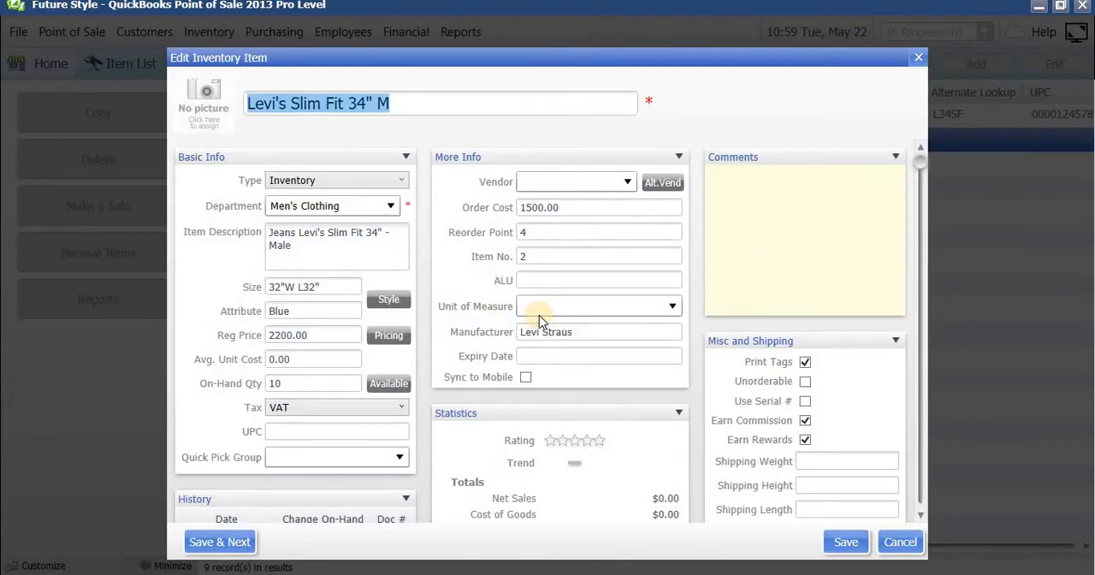
left_click(326, 432)
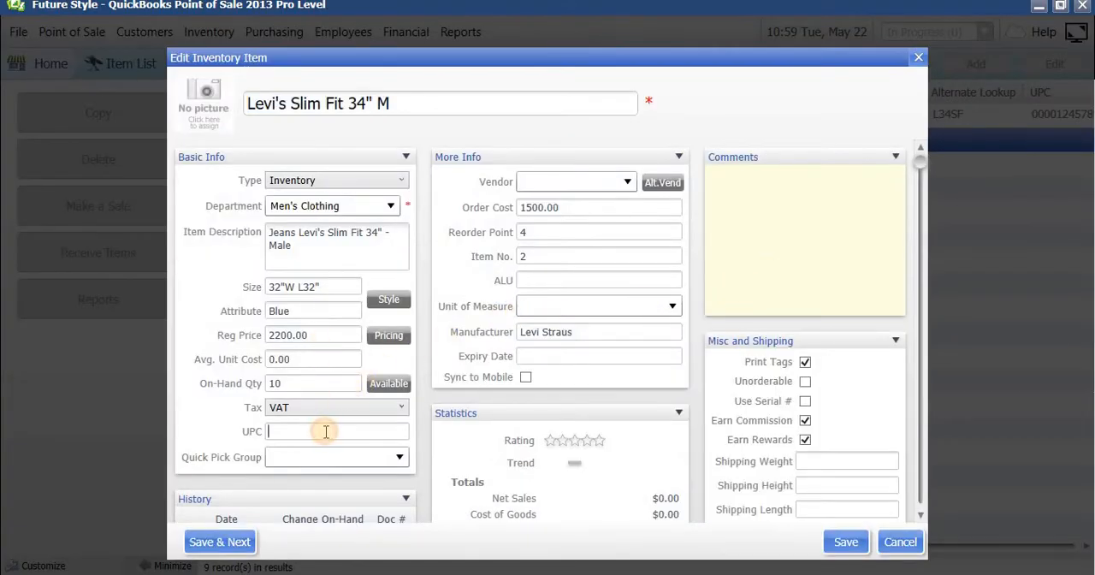
type("01248")
type("1457")
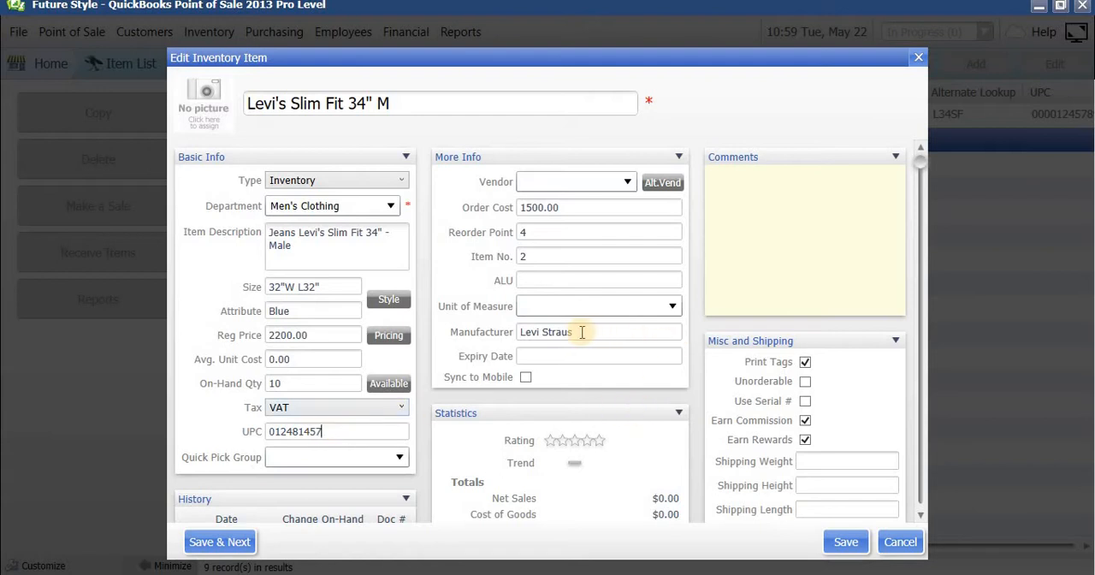
left_click(571, 282)
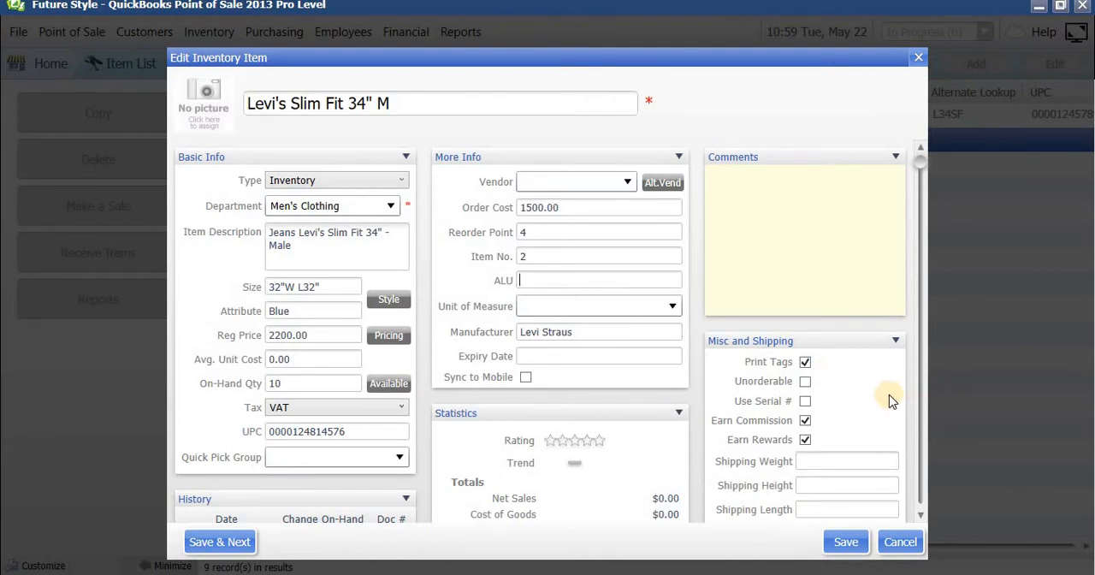
Review the variant's comments, shipping, history and statistics sections, and save the edited item.
left_click(817, 199)
scroll(850, 462, "down", 3)
scroll(851, 462, "down", 1)
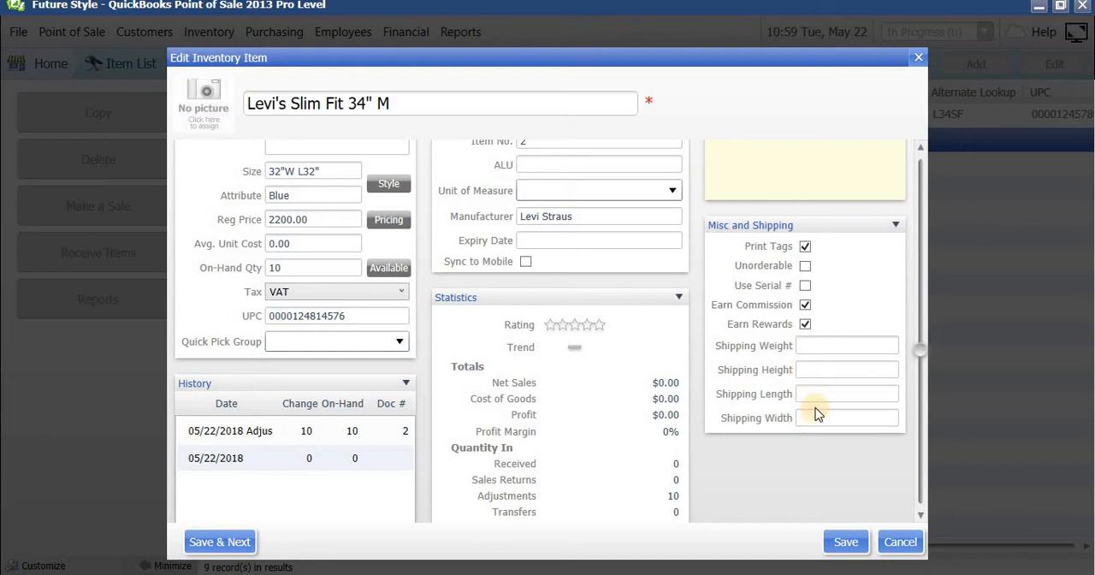
scroll(816, 414, "down", 2)
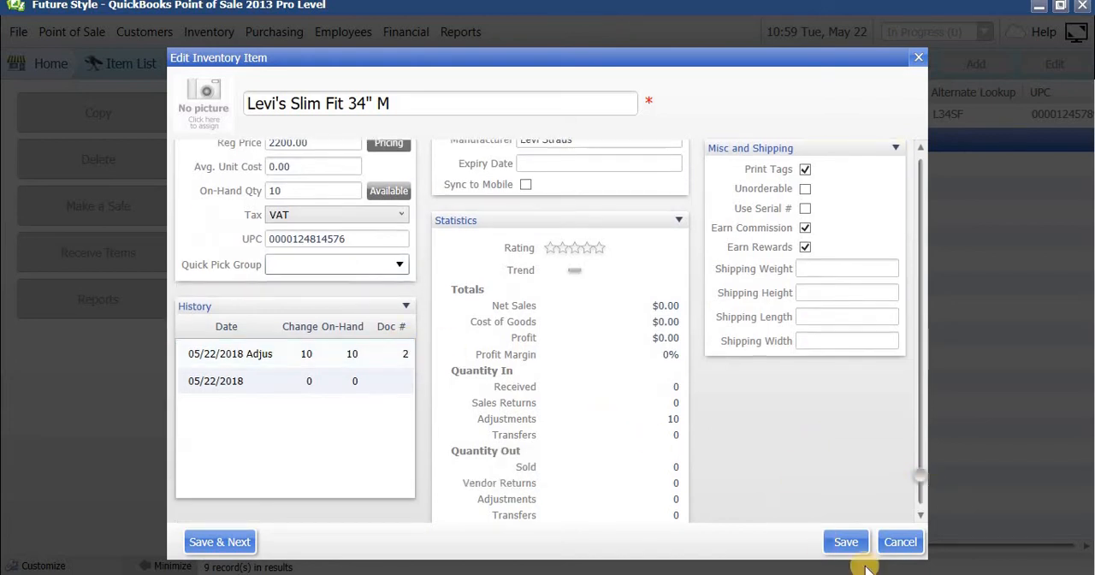
left_click(845, 541)
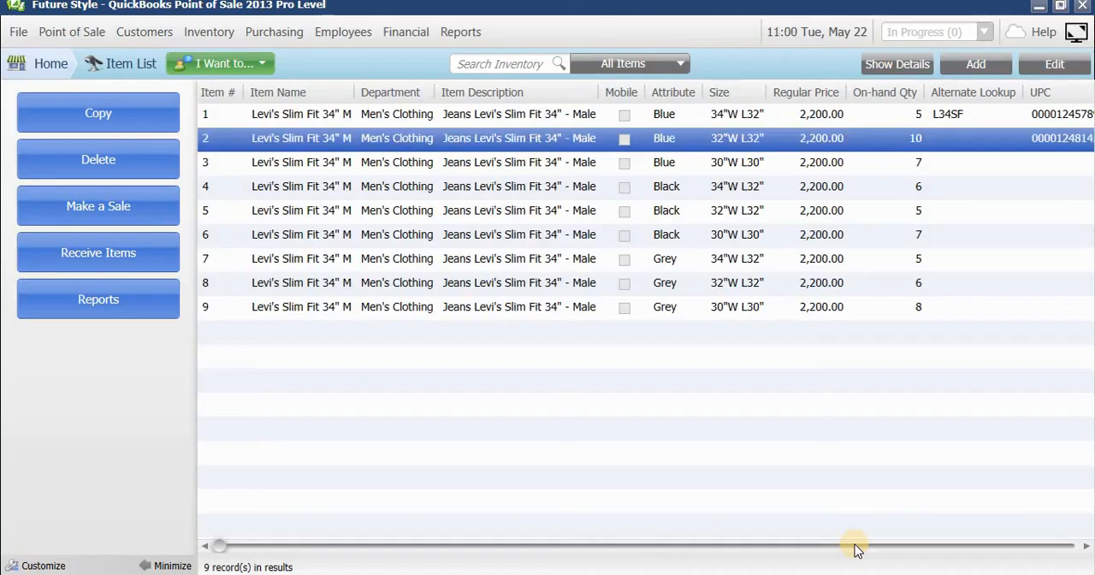